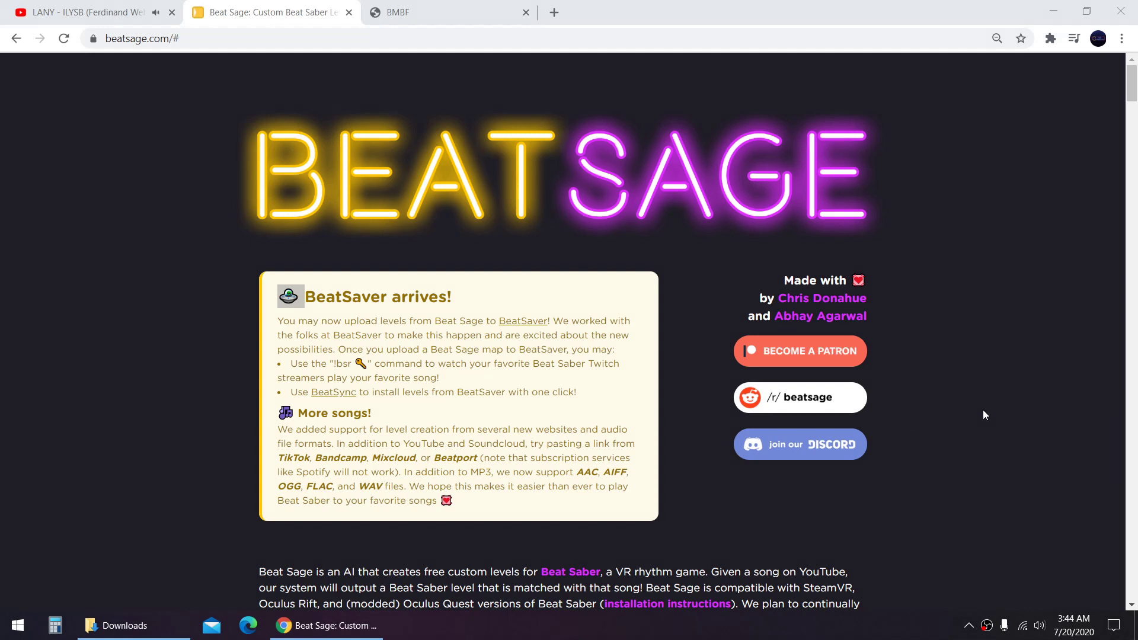
pyautogui.scroll(-3, 984, 415)
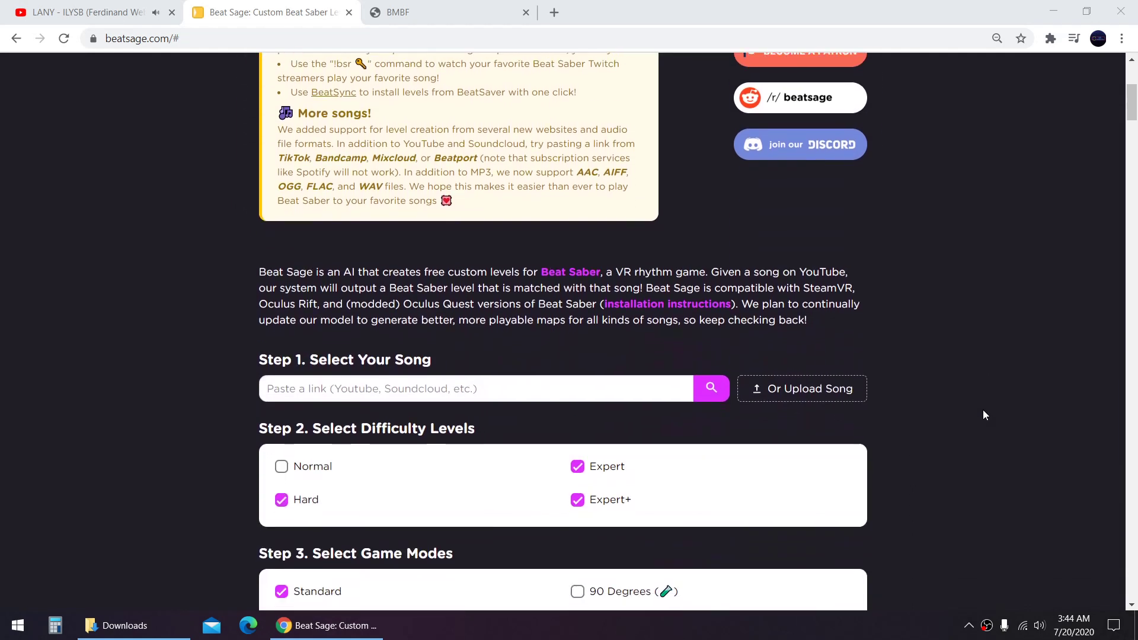
pyautogui.scroll(-2, 984, 414)
pyautogui.scroll(-1, 984, 415)
pyautogui.scroll(1, 984, 414)
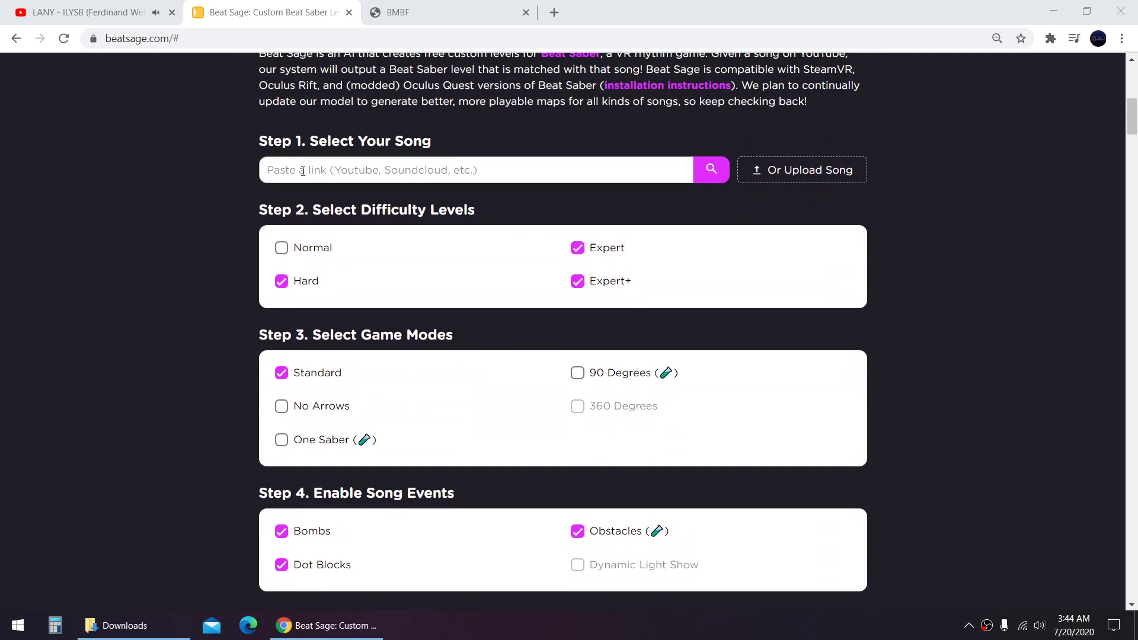
# - Copy the LANY – ILYSB (Ferdinand Weber Remix) YouTube video's URL and return to Beat Sage
pyautogui.click(85, 12)
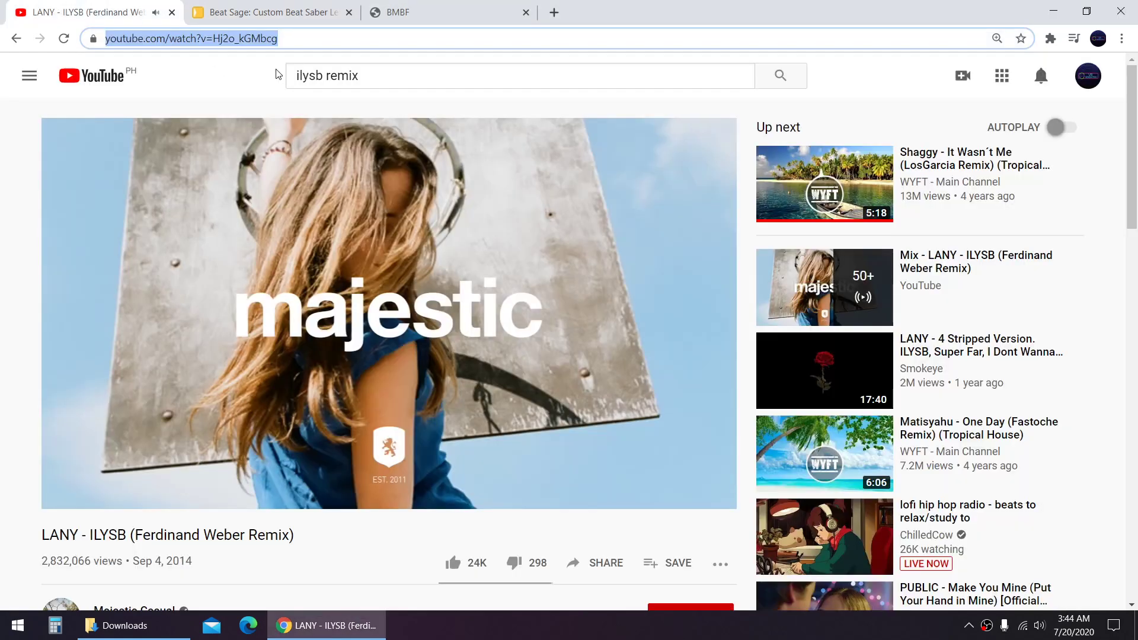
pyautogui.rightClick(261, 40)
pyautogui.click(303, 119)
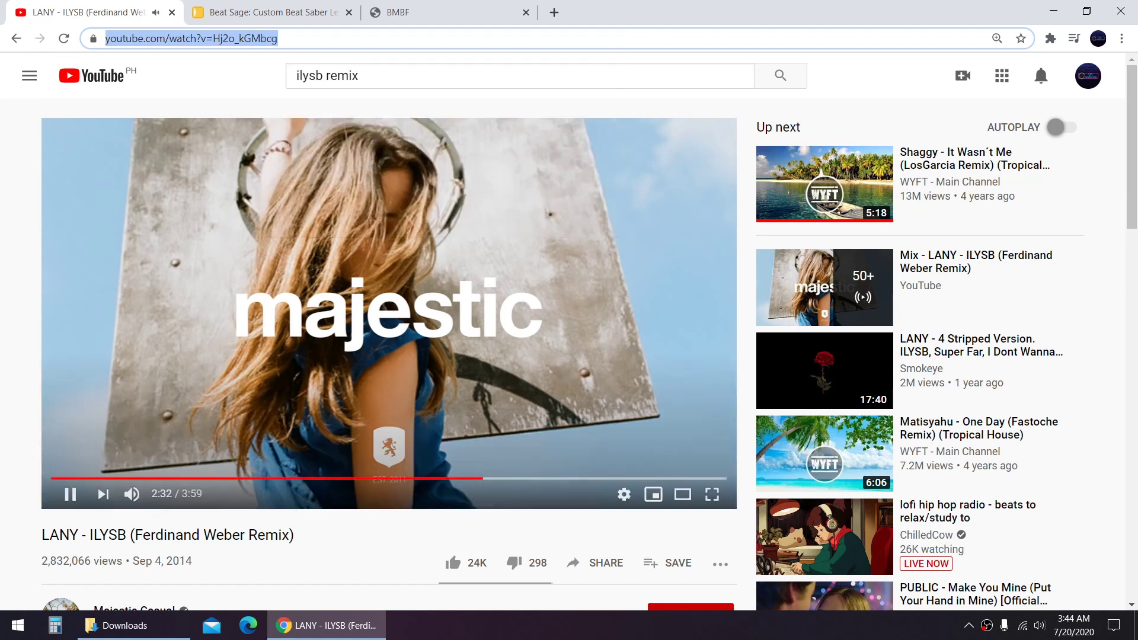
pyautogui.click(252, 9)
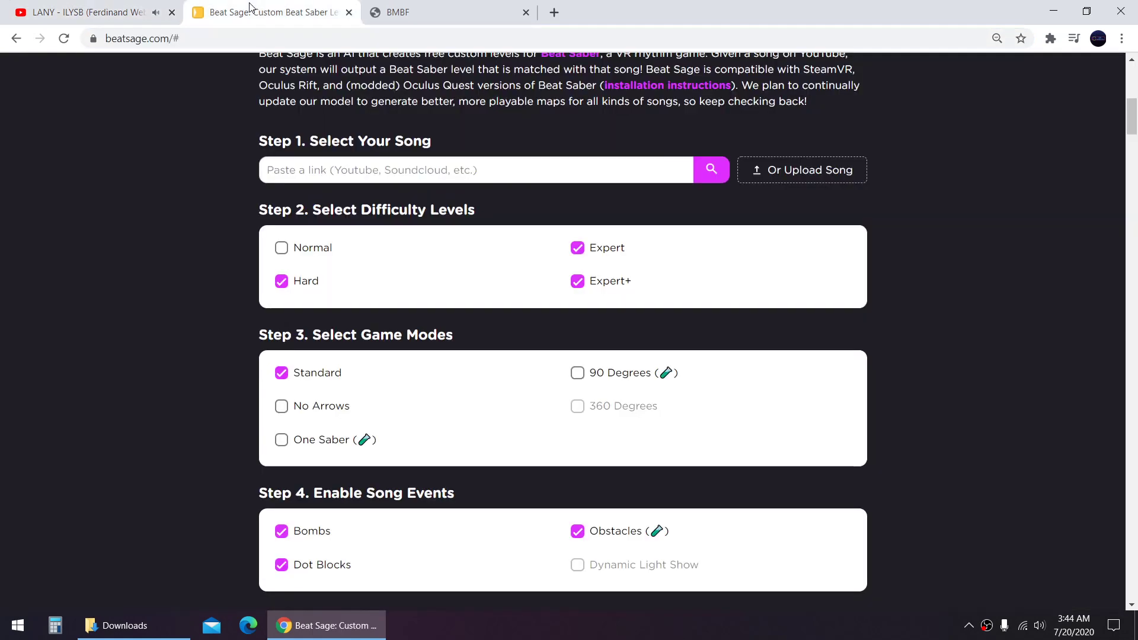
# - Paste the copied LANY – ILYSB YouTube link into Beat Sage's song link field
pyautogui.click(318, 168)
pyautogui.rightClick(318, 165)
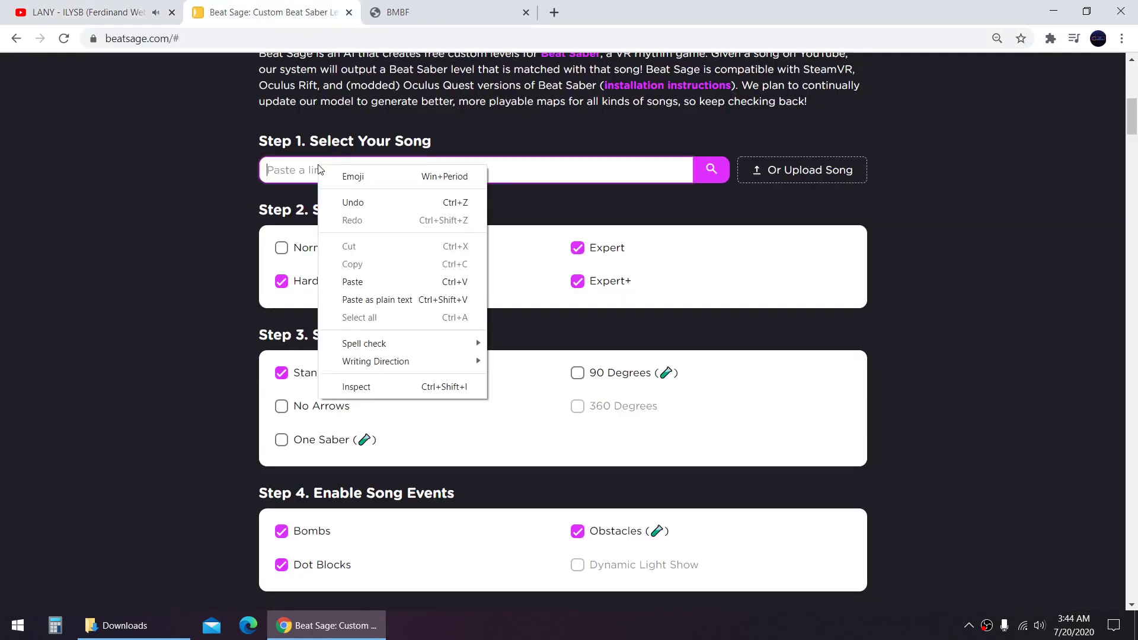
pyautogui.click(358, 279)
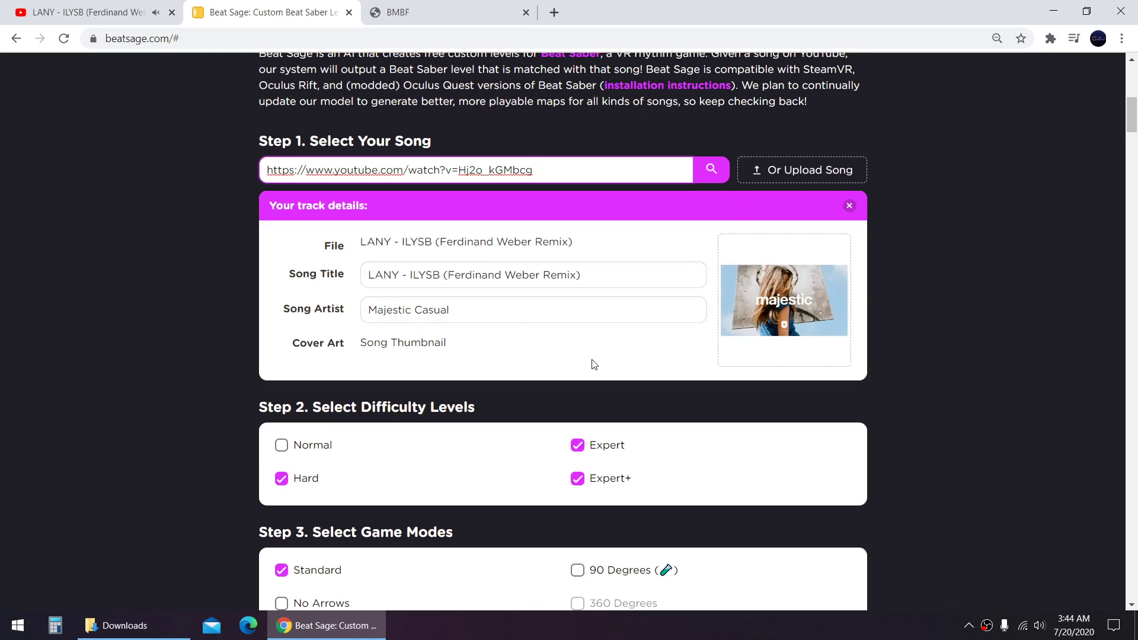
pyautogui.scroll(-1, 593, 365)
pyautogui.scroll(-1, 594, 365)
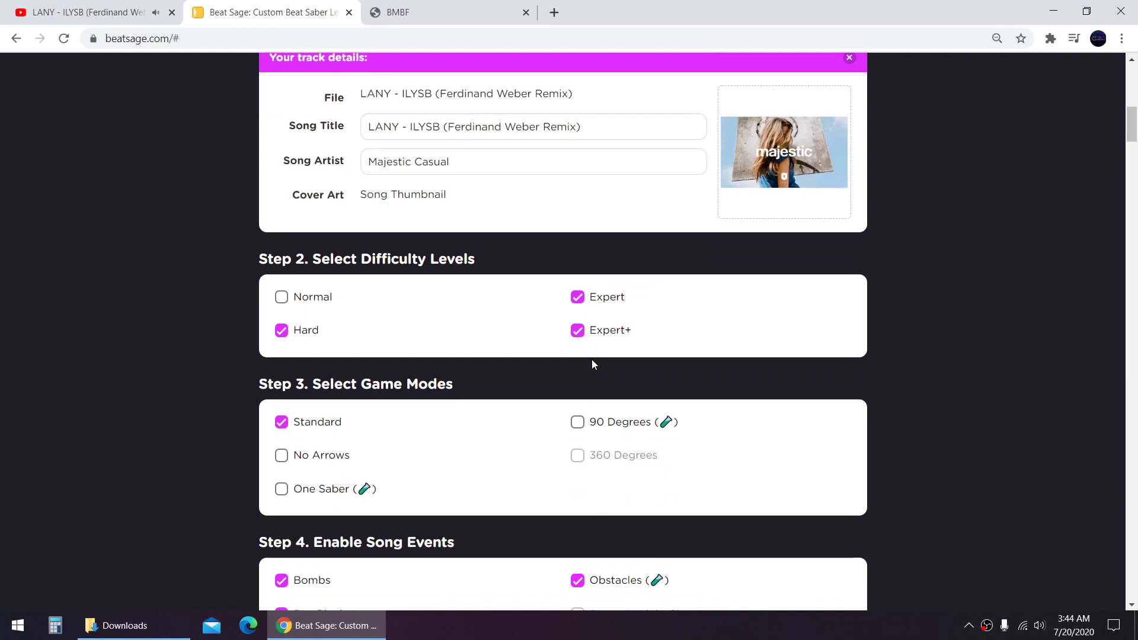
pyautogui.scroll(-1, 593, 365)
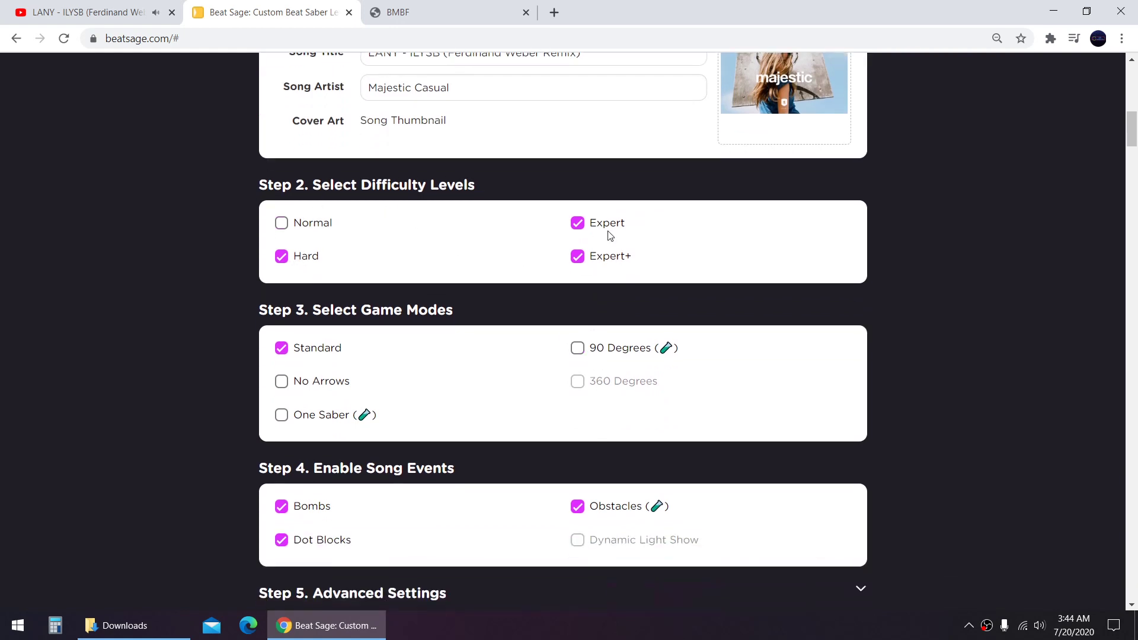
pyautogui.scroll(-1, 596, 284)
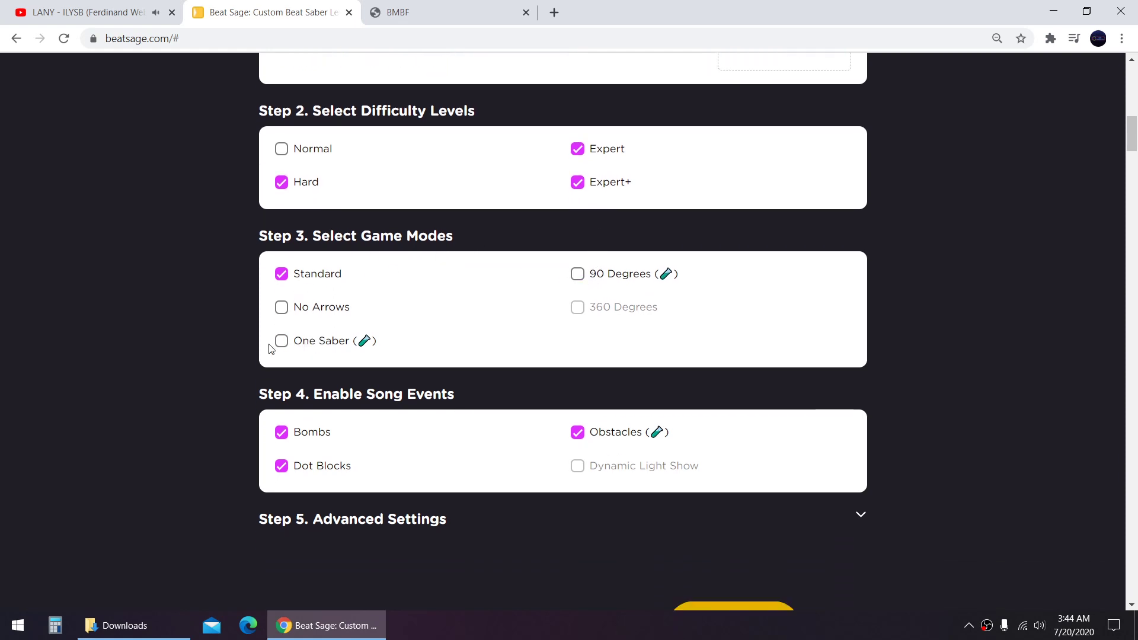
# - Tick the 90 Degrees game mode and untick the Dot Blocks and Obstacles events
pyautogui.click(577, 274)
pyautogui.scroll(-1, 816, 315)
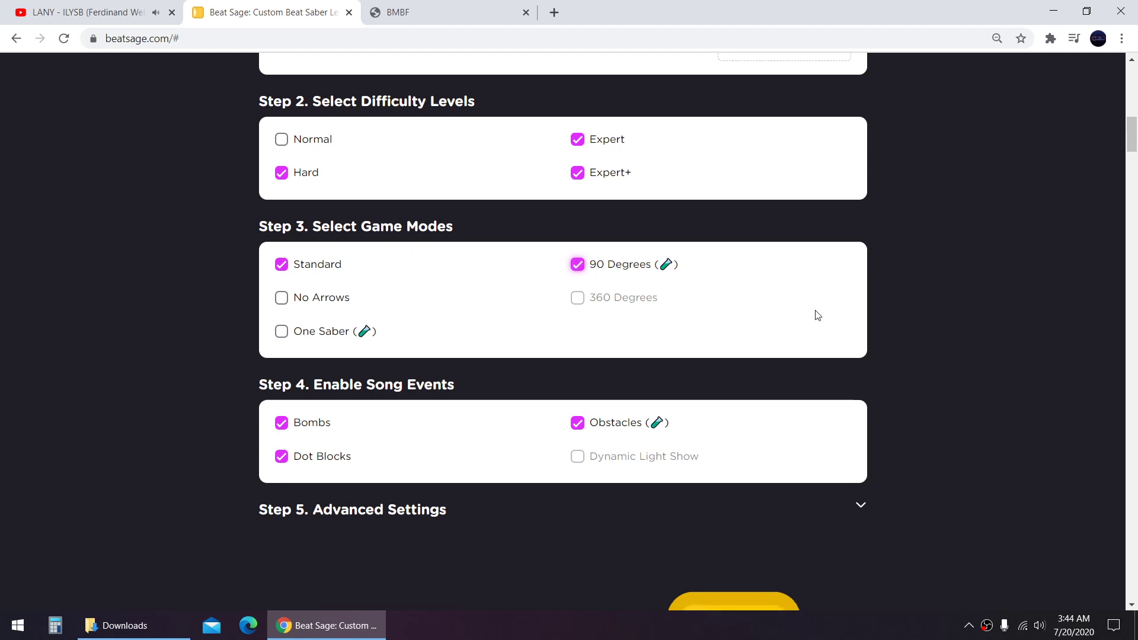
pyautogui.click(282, 392)
pyautogui.click(577, 359)
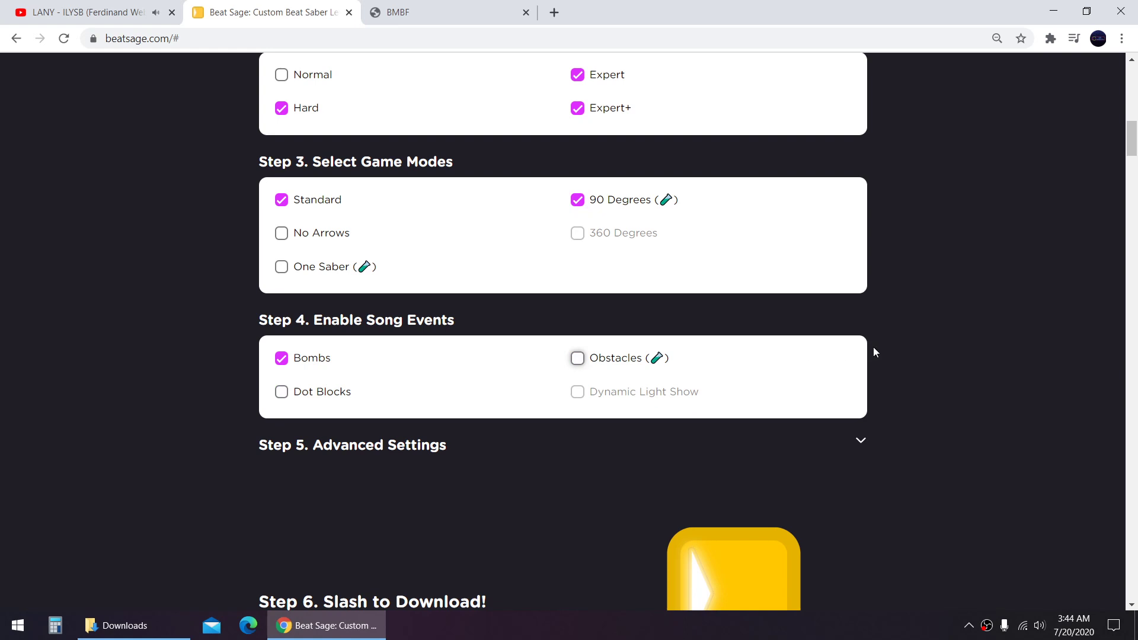
pyautogui.scroll(-2, 873, 347)
pyautogui.scroll(-1, 924, 341)
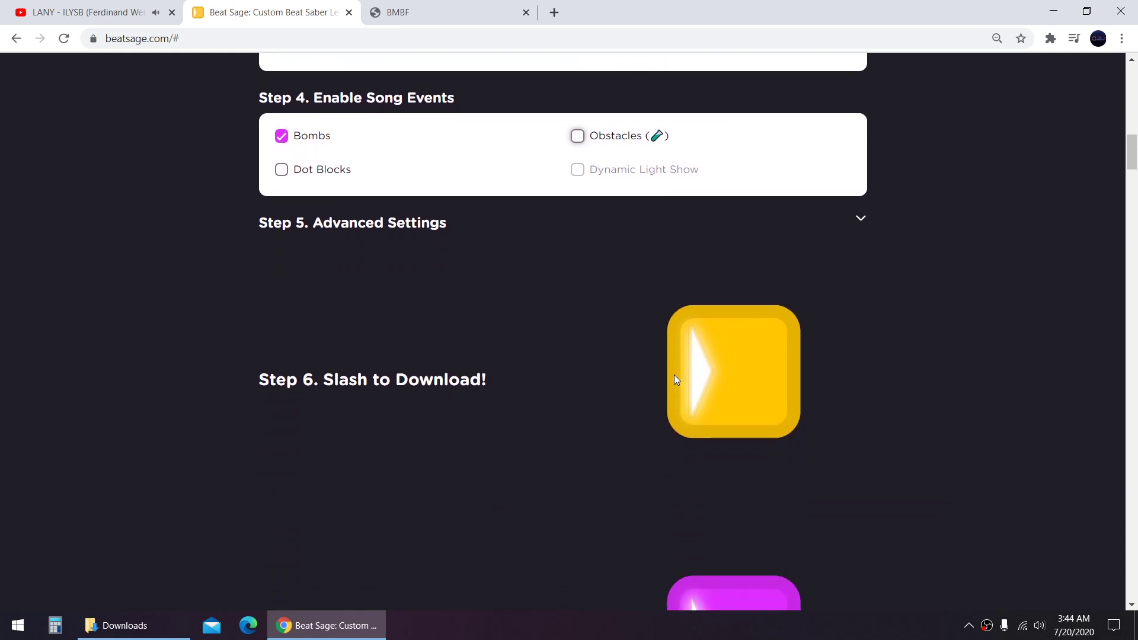
# - Expand Advanced Settings, keep the Default environment and V2 model, and get the generated map zip
pyautogui.click(861, 221)
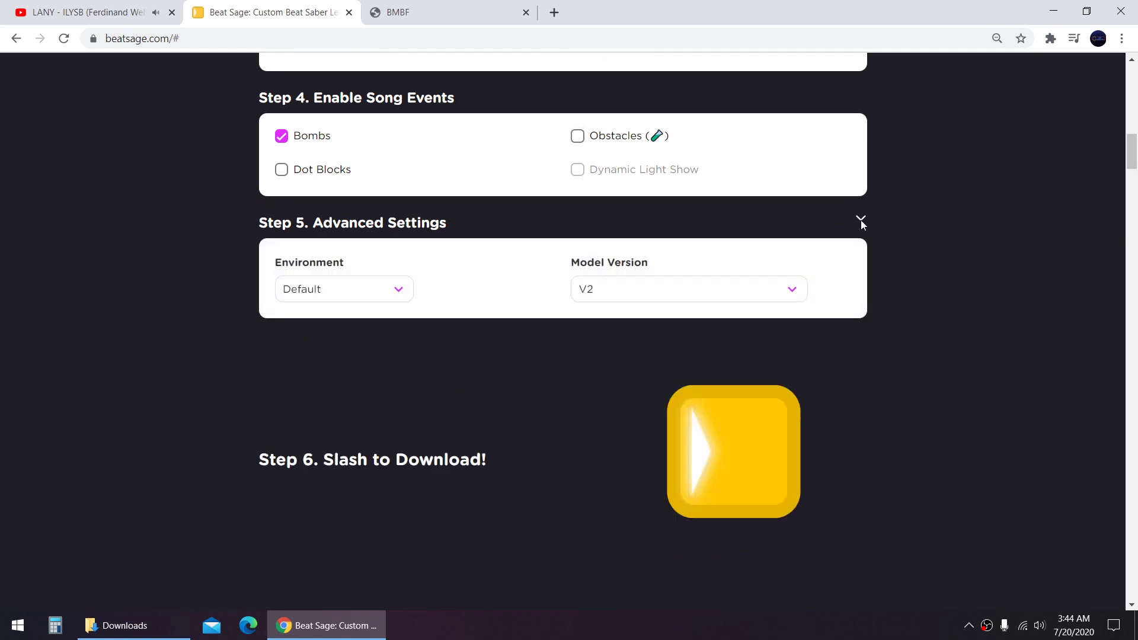
pyautogui.click(382, 298)
pyautogui.click(383, 298)
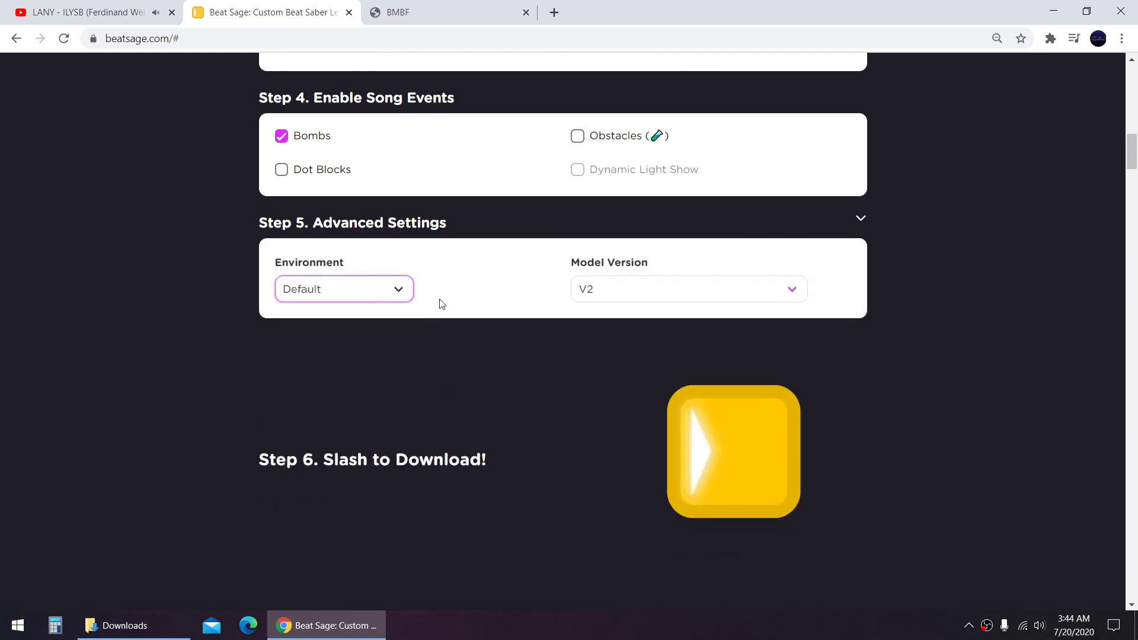
pyautogui.click(644, 298)
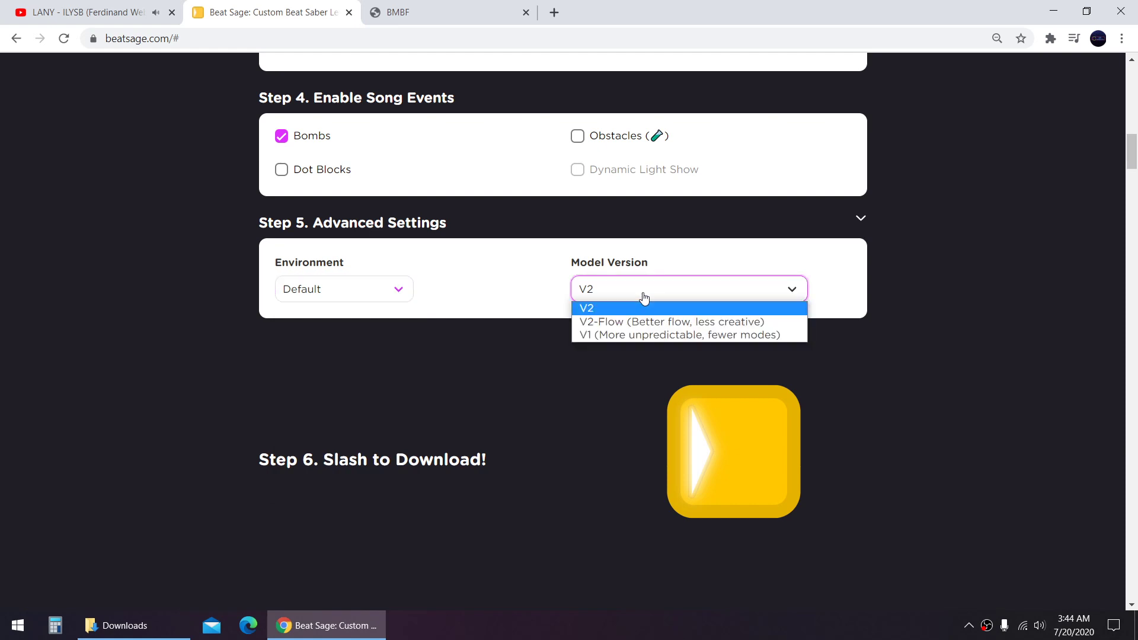
pyautogui.click(776, 291)
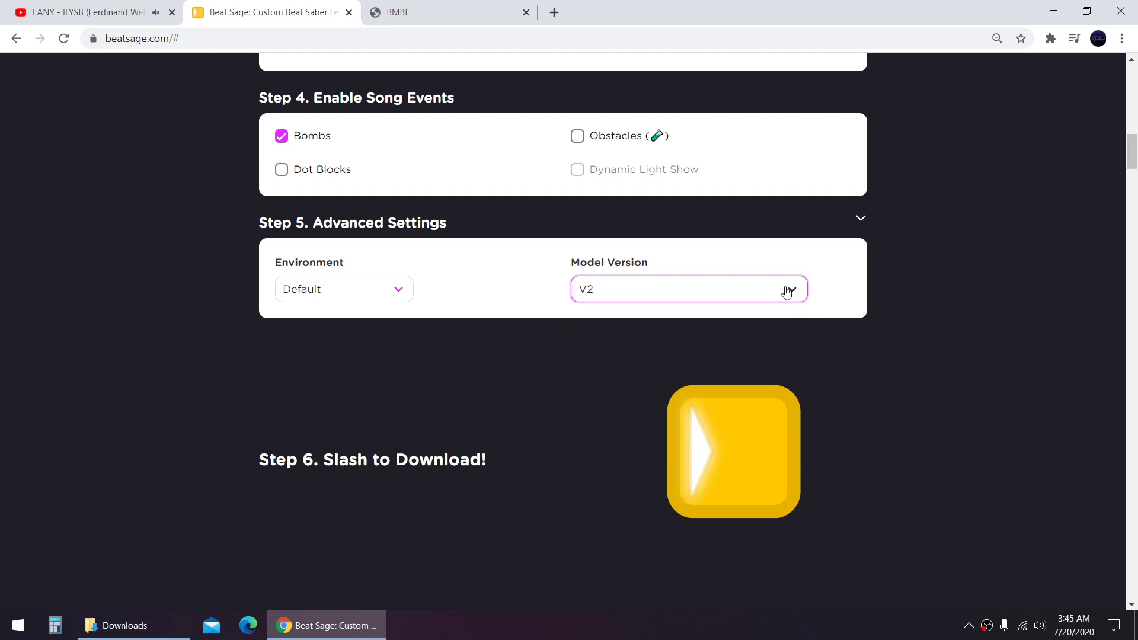
pyautogui.click(989, 325)
pyautogui.scroll(-1, 989, 324)
pyautogui.scroll(-2, 989, 327)
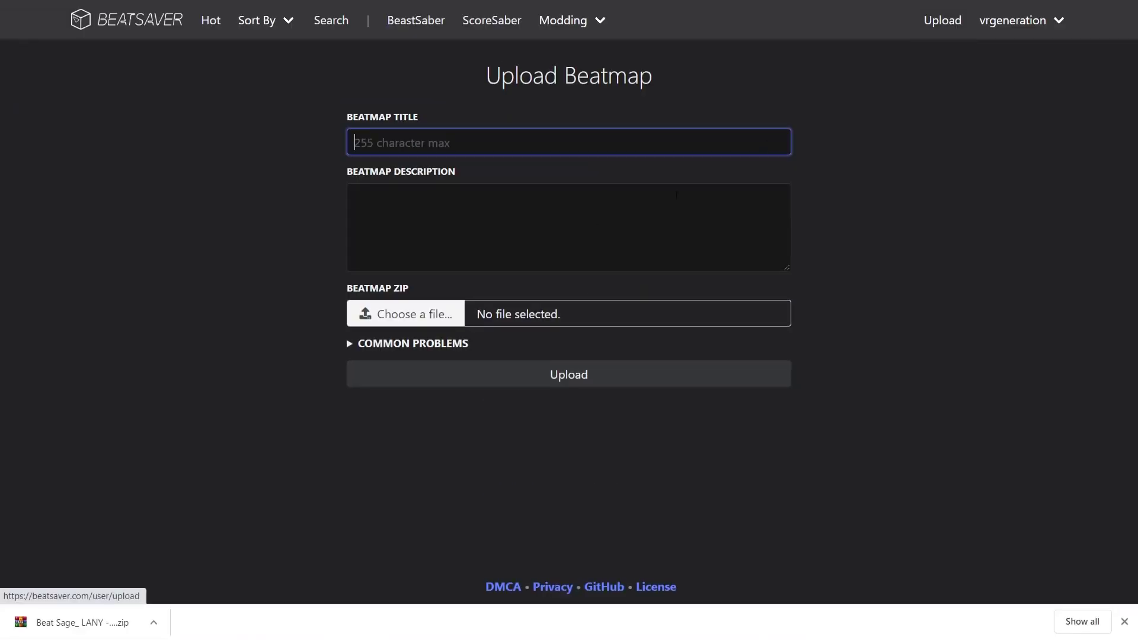
# - Select the downloaded LANY – ILYSB map zip from Downloads for upload and add it as a song
pyautogui.click(415, 313)
pyautogui.doubleClick(235, 127)
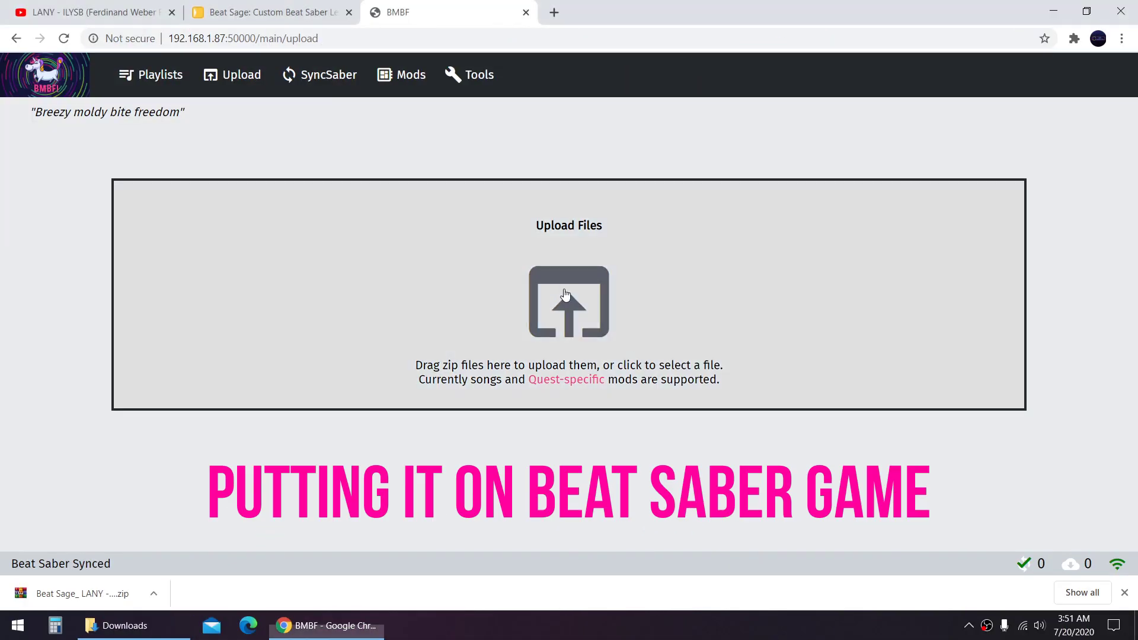
pyautogui.click(565, 295)
pyautogui.click(229, 127)
pyautogui.click(440, 331)
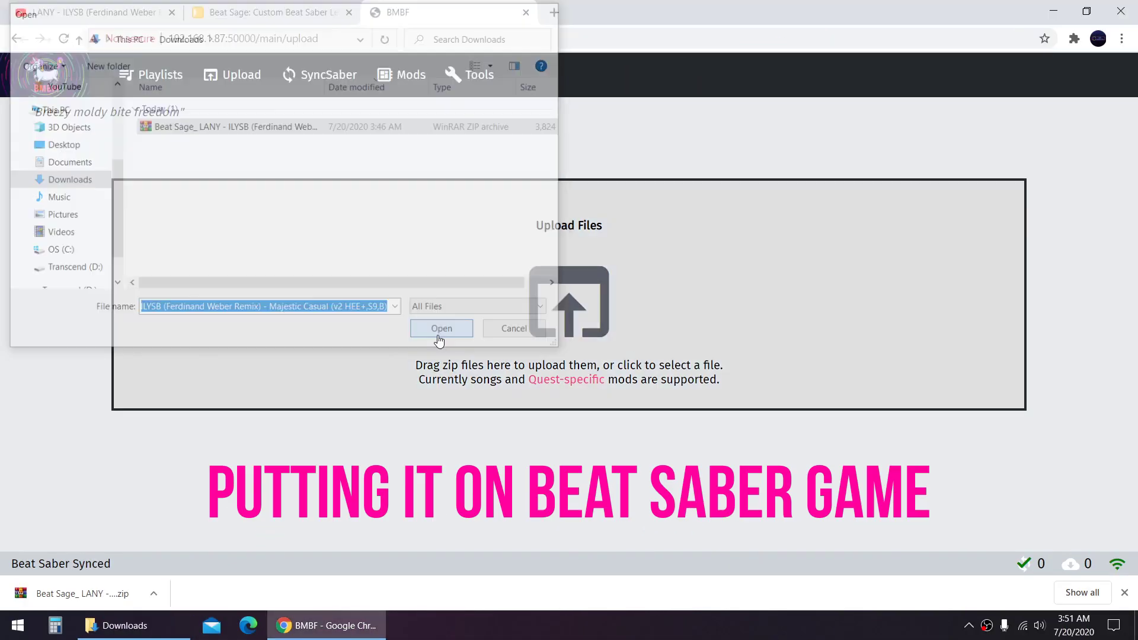